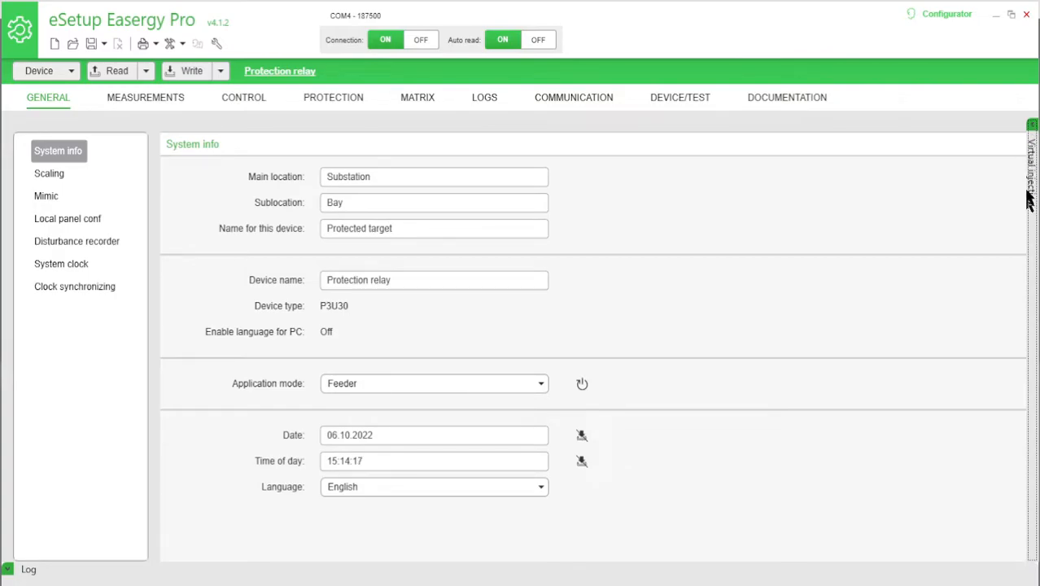
- Enable virtual injections and set the first injection's cycles to 100000
left_click(1032, 129)
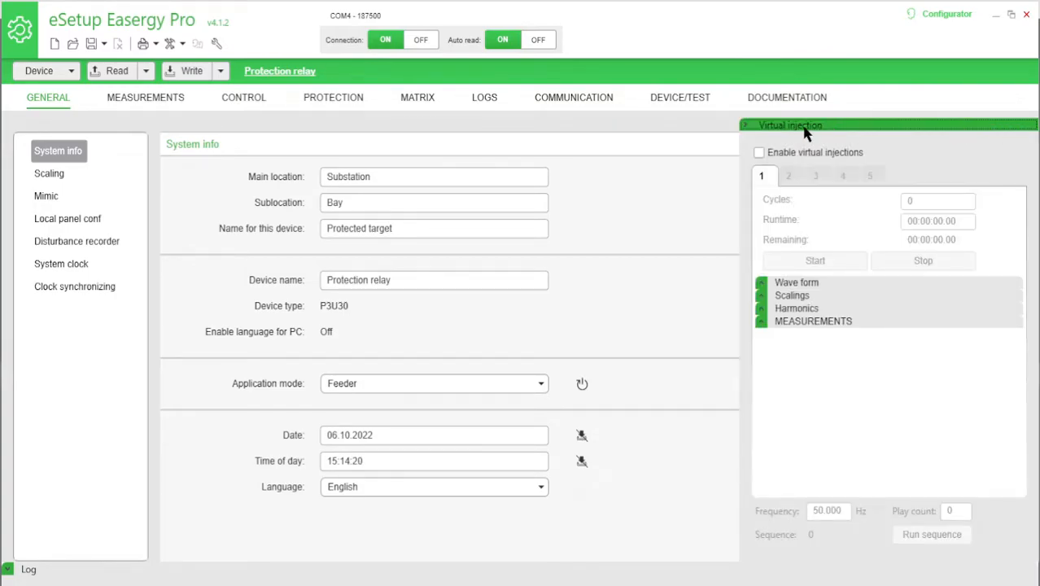
left_click(759, 154)
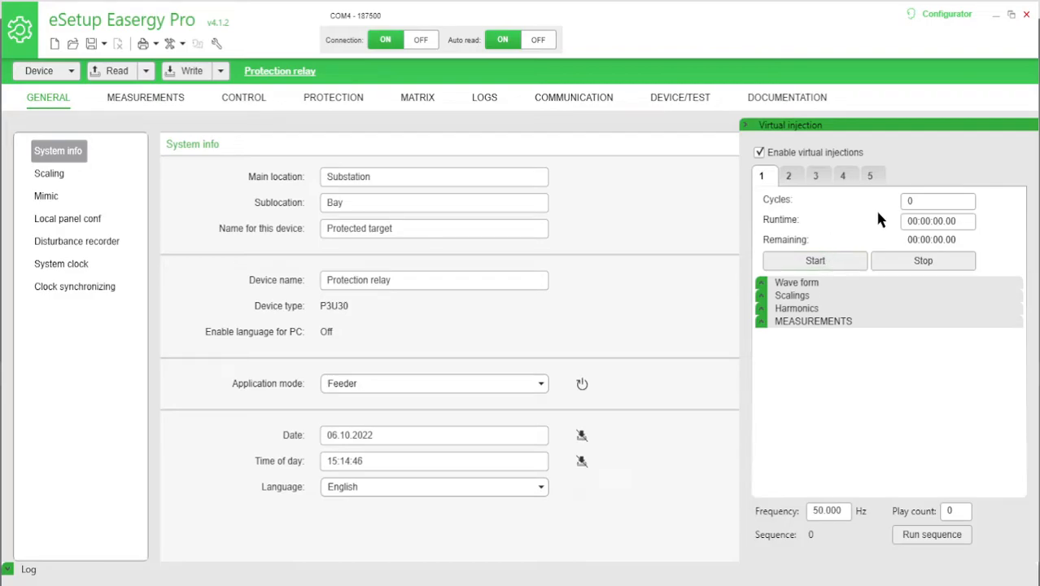
left_click(913, 201)
type("100000")
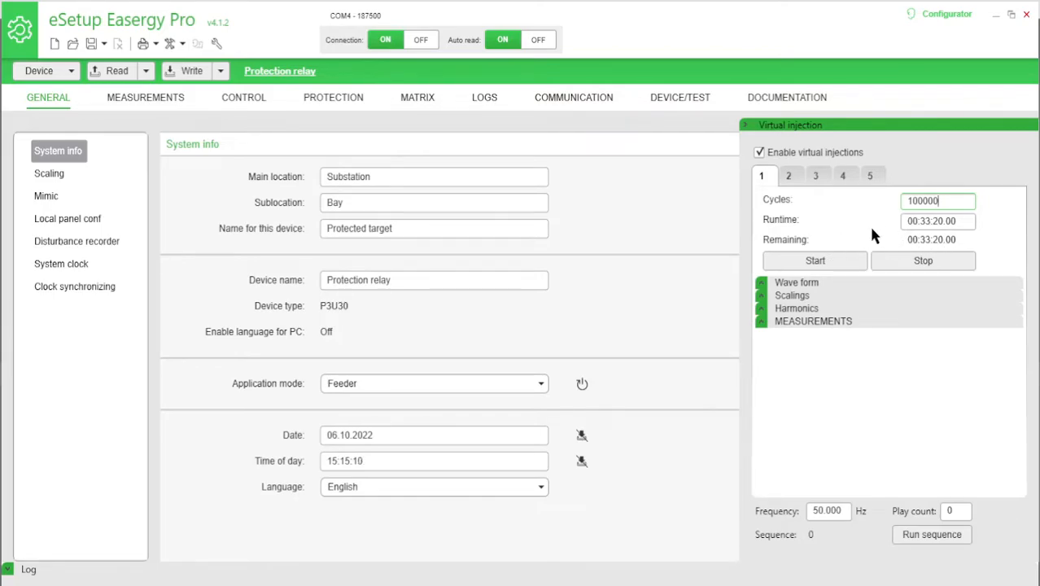
- Set the Imax scaling of the first injection to 2000 A
left_click(761, 297)
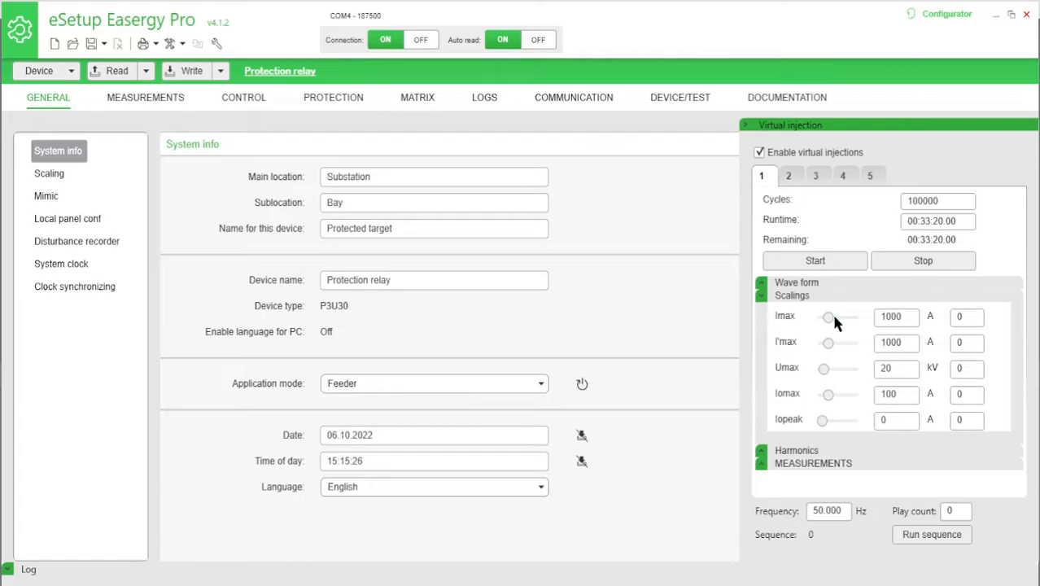
double_click(905, 323)
type("2000")
left_click(895, 341)
left_click(761, 298)
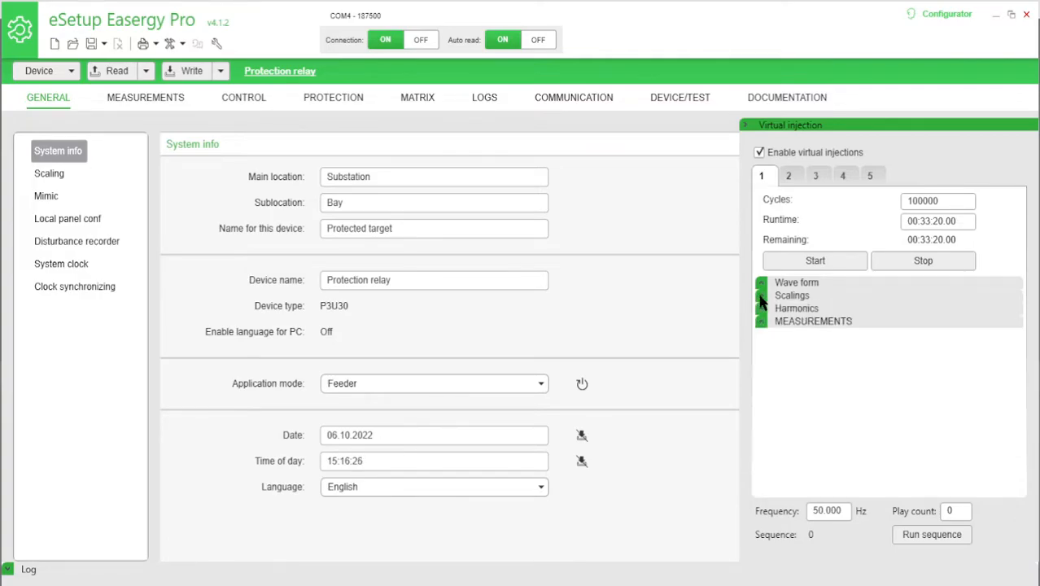
- Look over the injection's harmonics settings and expand its measurement channels down to Ucomm
left_click(762, 311)
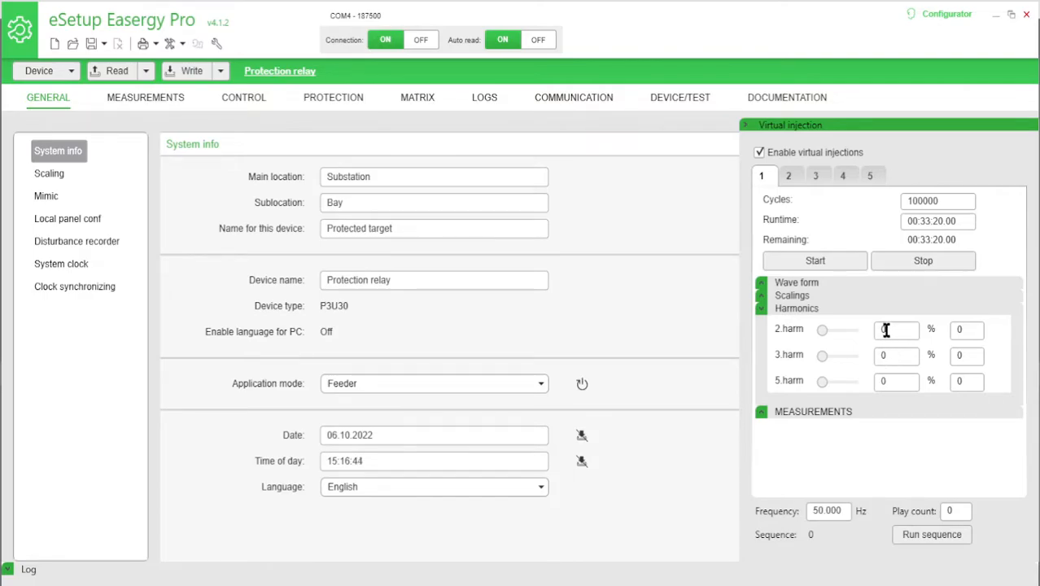
left_click(761, 309)
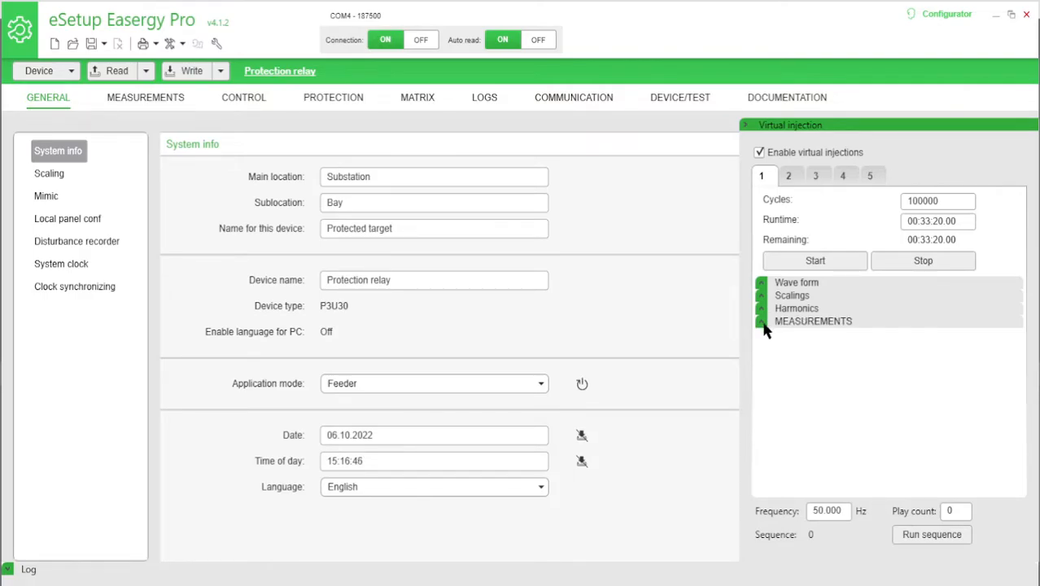
left_click(763, 324)
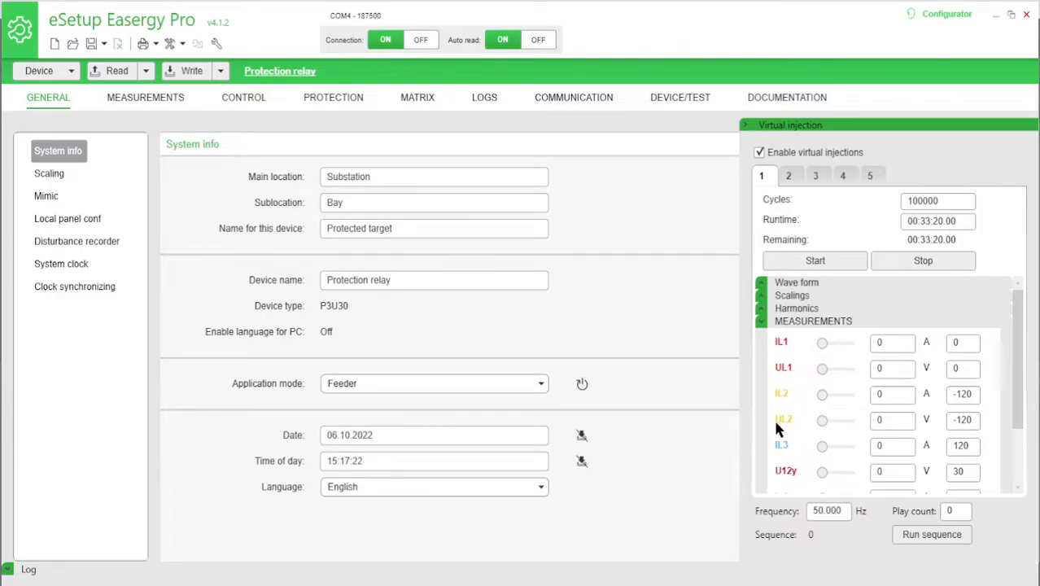
left_click_drag(1015, 400, 1016, 440)
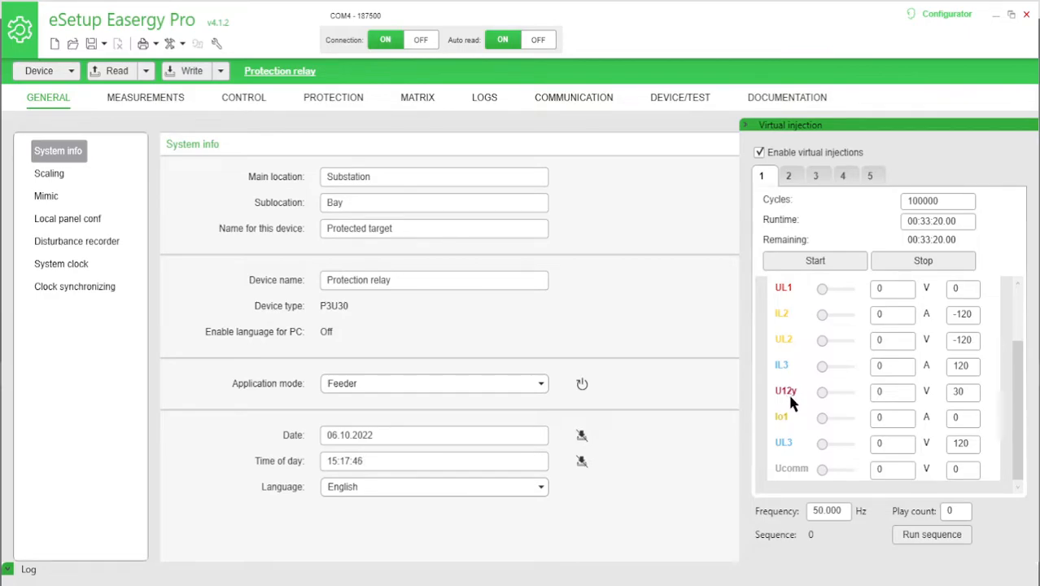
- Check the voltage measurement mode in the relay's scaling settings against the injection channels
left_click(49, 176)
scroll(406, 374, "down", 2)
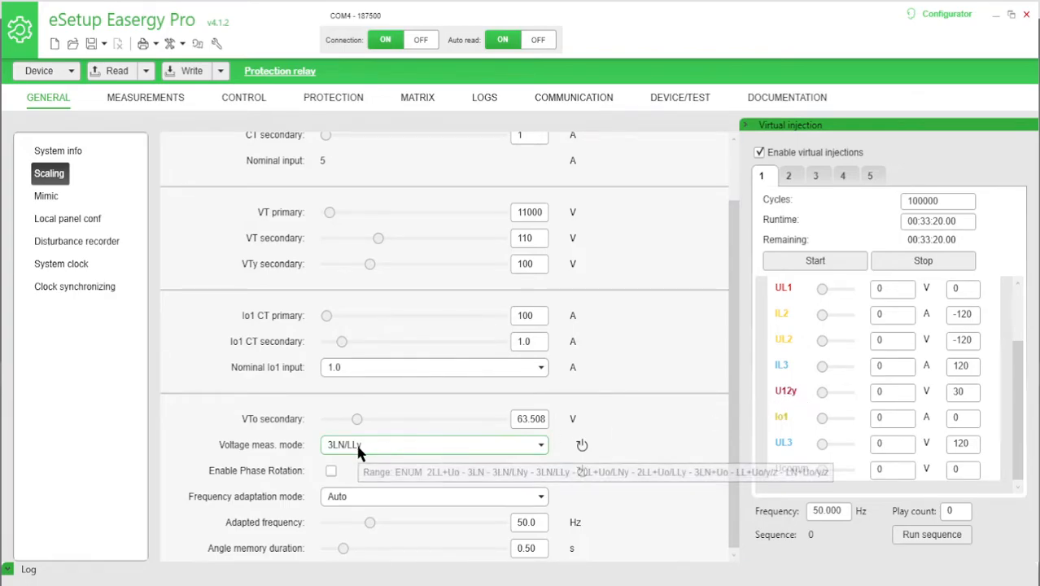
scroll(371, 440, "up", 2)
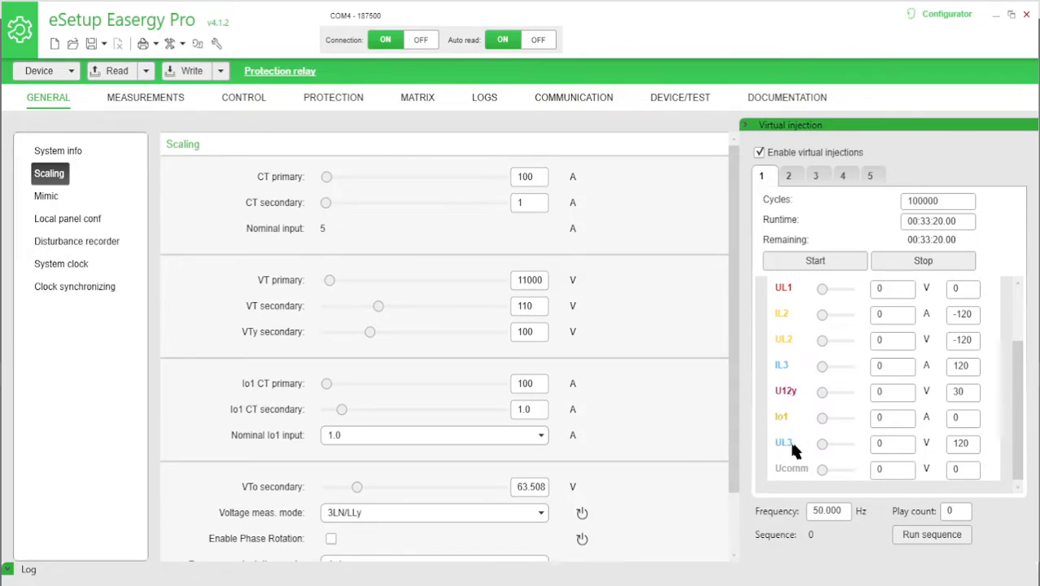
scroll(882, 387, "up", 3)
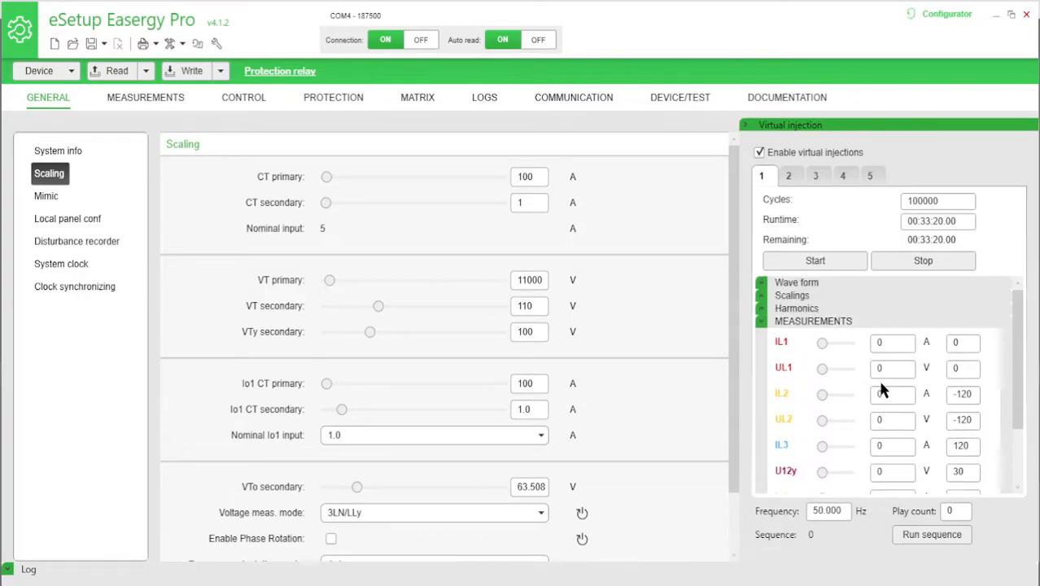
- Set the injected phase 1 values to 100 A for IL1 and 6350 V for UL1
scroll(881, 387, "down", 1)
left_click(877, 303)
double_click(878, 303)
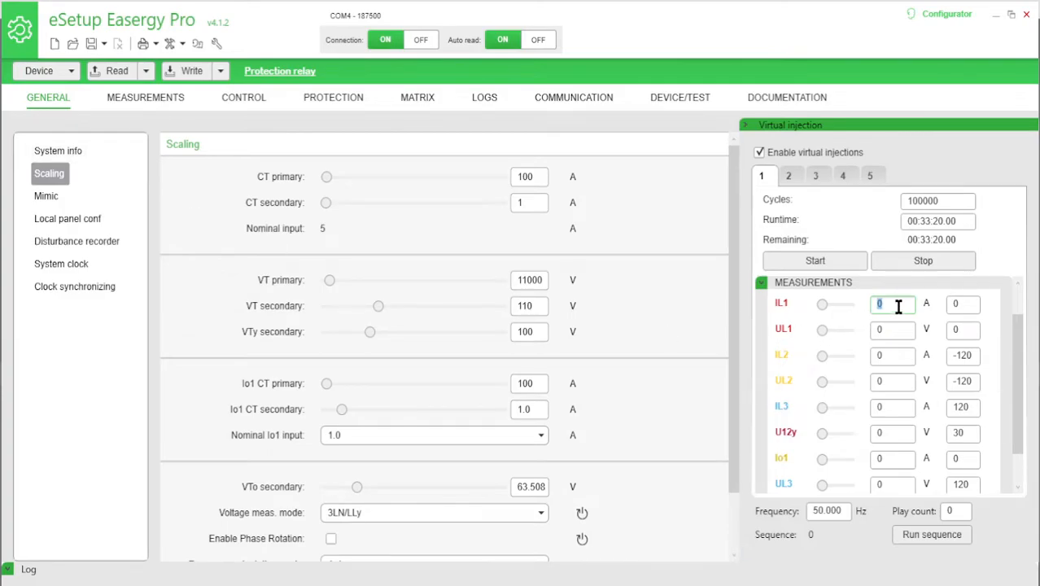
type("100")
left_click(884, 332)
type("6350")
- Set the injected phase 2 and 3 values to 100 A for IL2 and IL3 and 6350 V for UL2 and UL3
left_click(883, 356)
type("100")
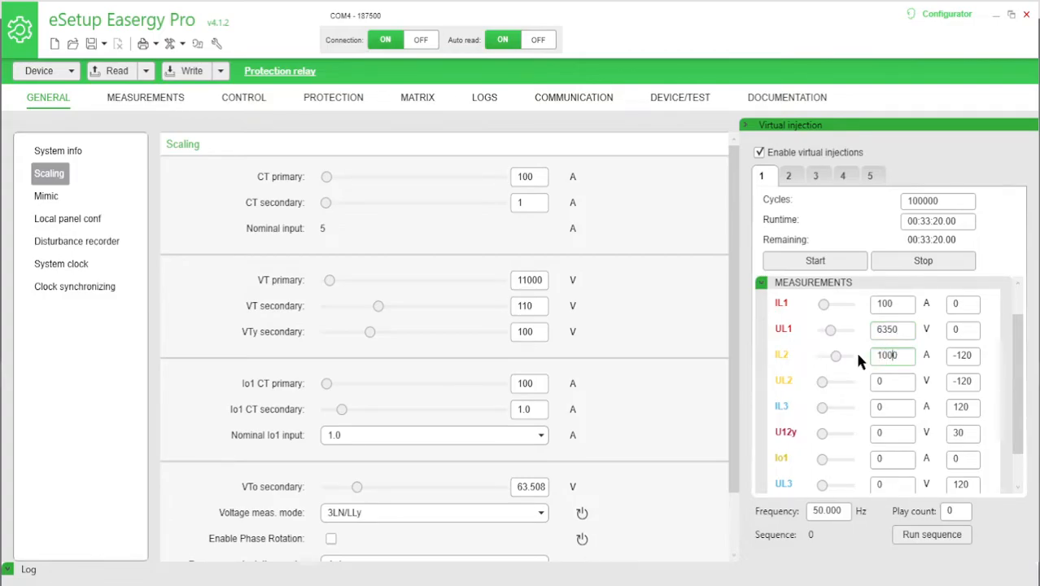
left_click(895, 386)
type("6350")
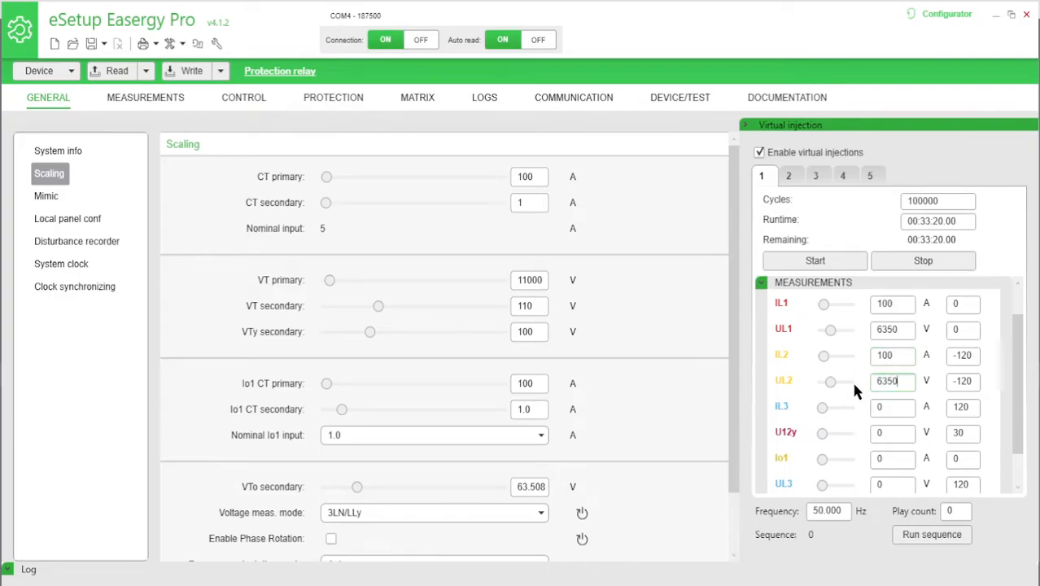
left_click(889, 406)
type("100")
left_click(881, 484)
type("6350")
left_click(899, 303)
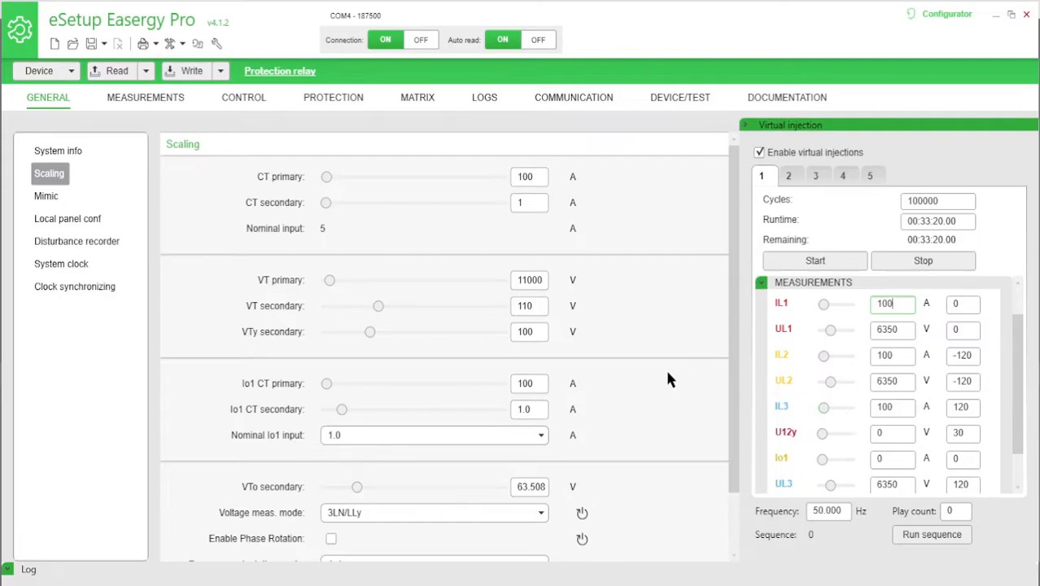
- Start the virtual injection and, with the relay's current and voltage measurements open, raise IL1 to about 266 A
left_click(821, 267)
left_click(159, 100)
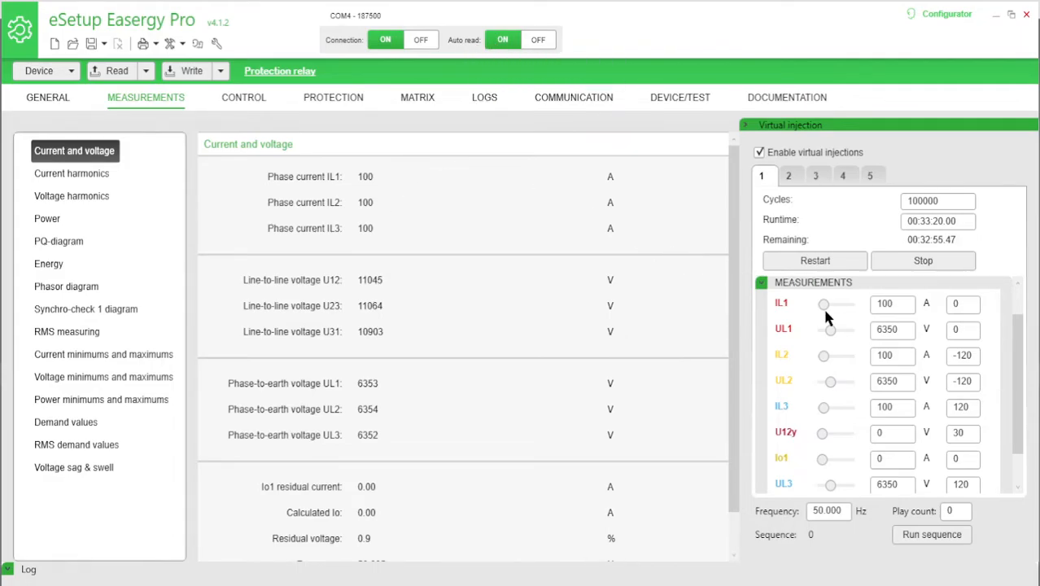
left_click_drag(824, 304, 825, 303)
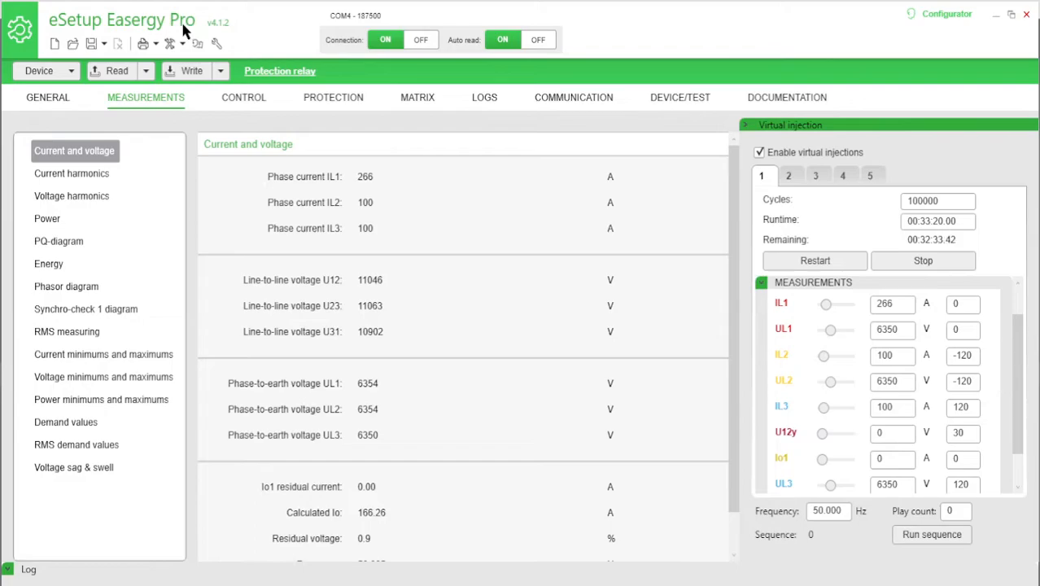
- Bring up the phase currents page on the local panel display and raise the injected IL2 to about 322 A
left_click(688, 99)
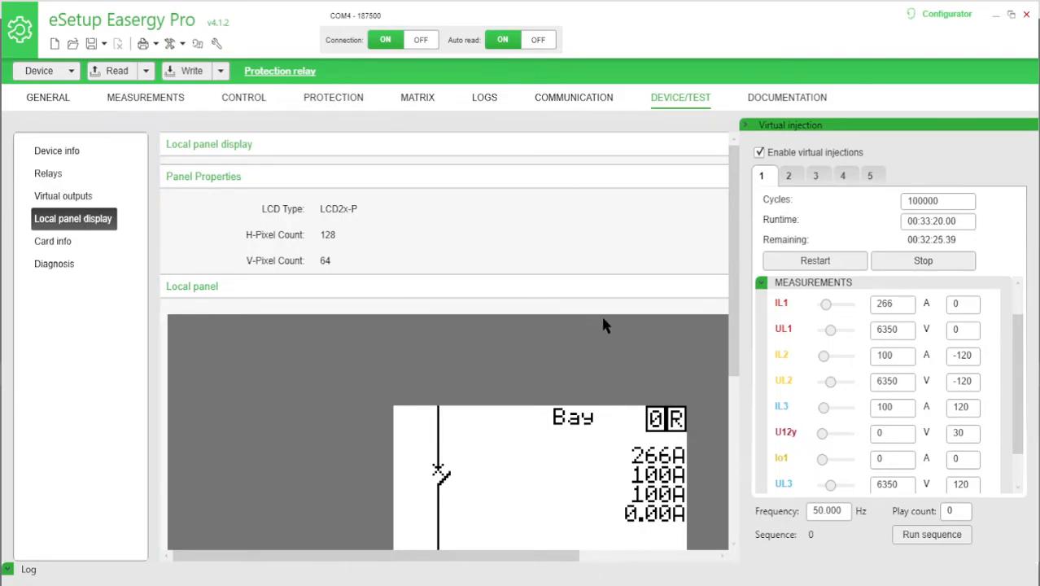
scroll(602, 324, "down", 2)
scroll(501, 484, "down", 3)
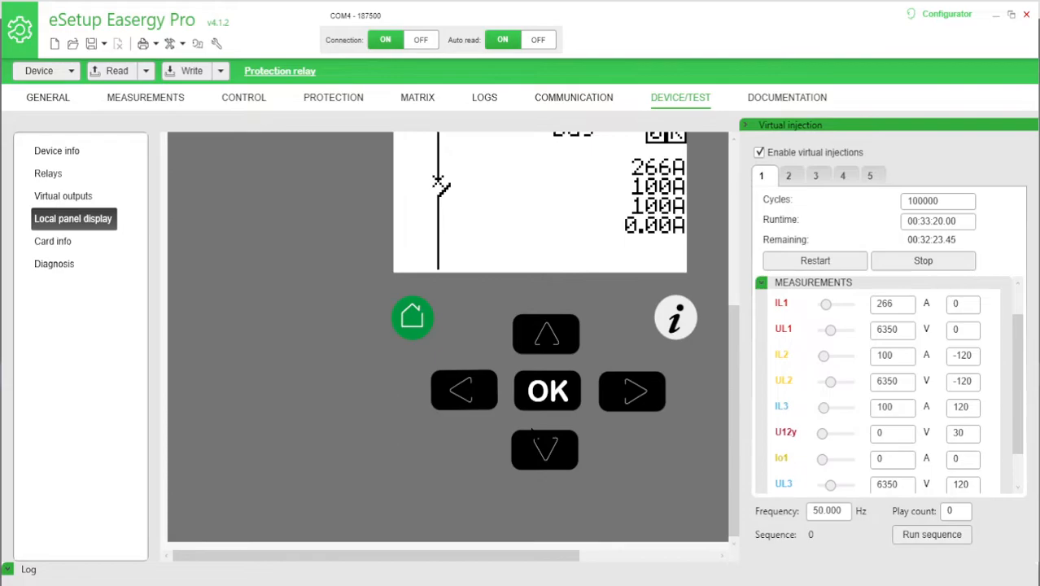
left_click(536, 442)
left_click(536, 442)
left_click(535, 441)
left_click(541, 449)
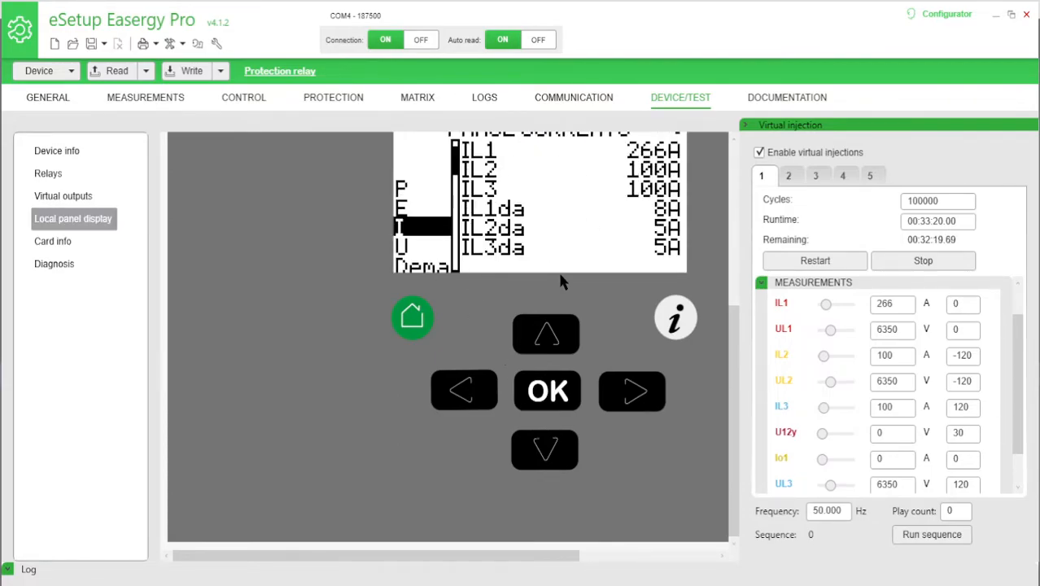
left_click_drag(733, 325, 735, 281)
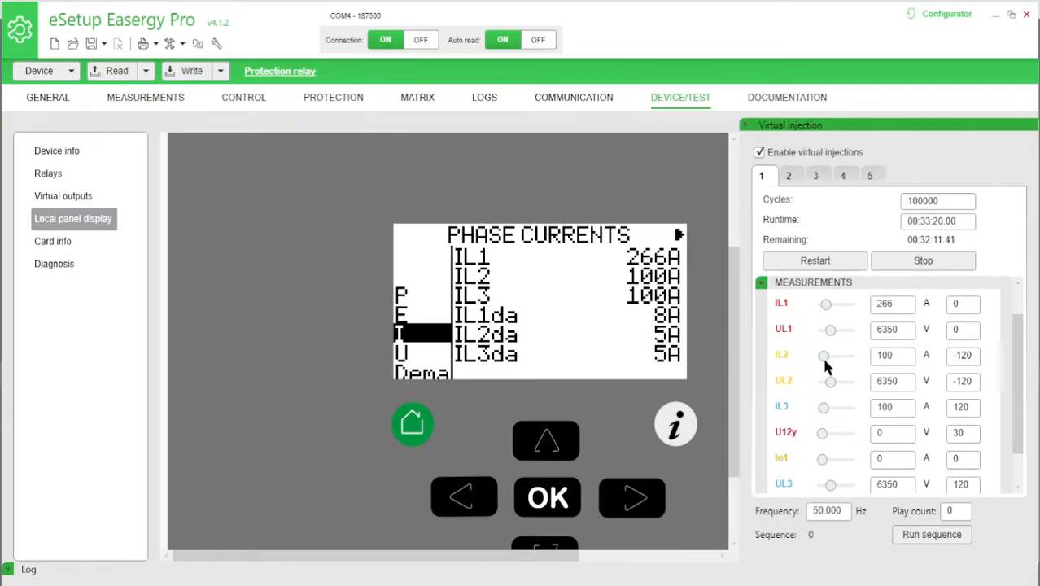
left_click_drag(823, 355, 825, 355)
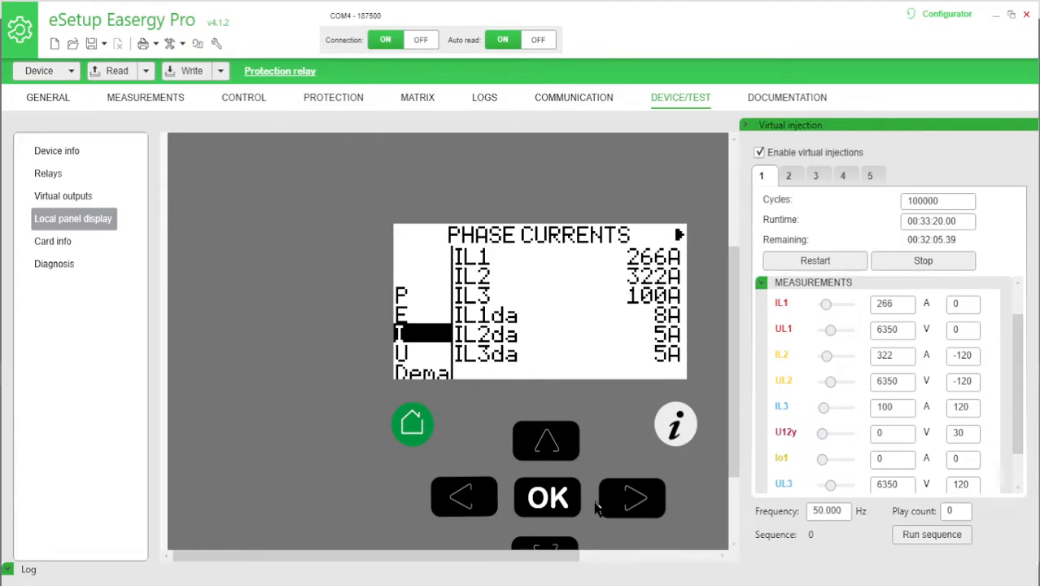
- View the line voltages and phase voltages pages on the local panel display and return to the line voltages
left_click(550, 551)
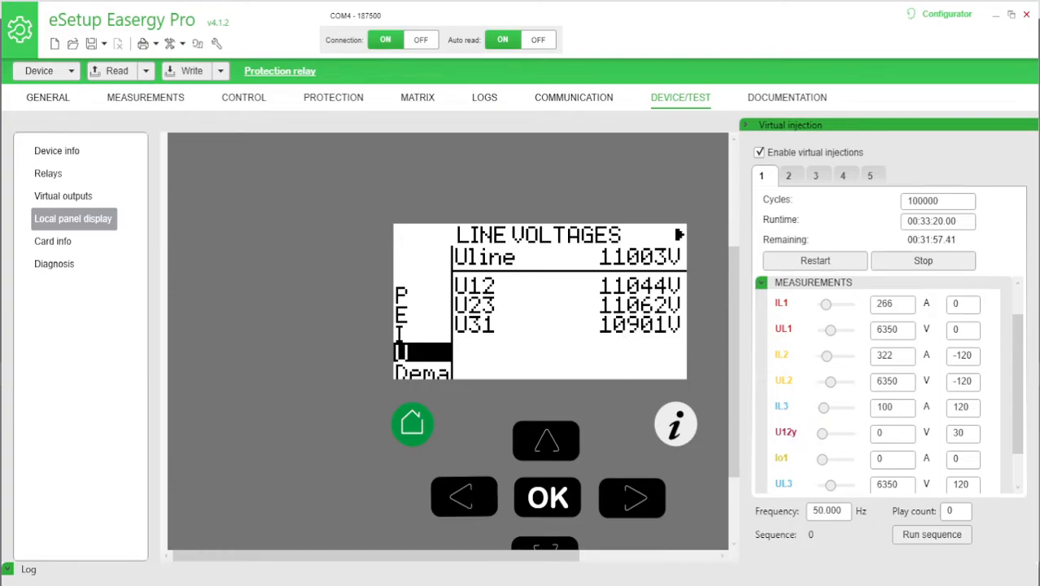
left_click(632, 497)
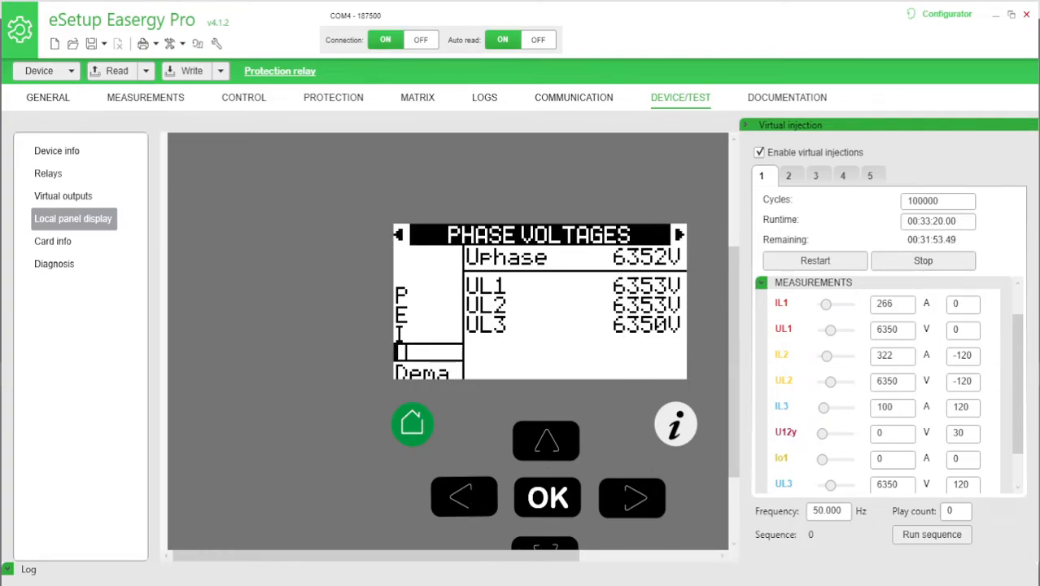
left_click(464, 496)
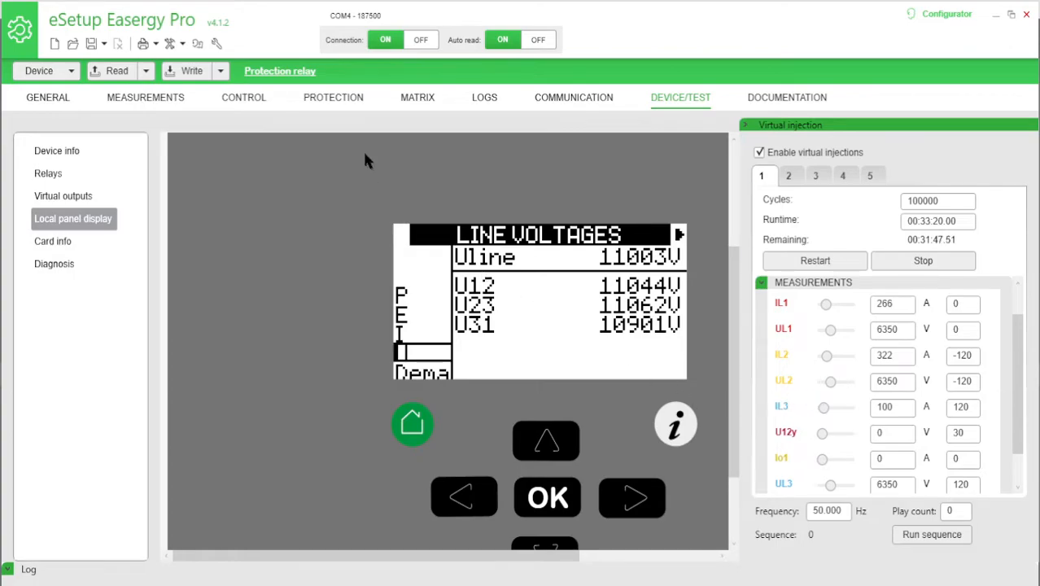
- Review the phase overcurrent I>> stage's pick-up and delay settings, and raise the injected IL2 to about 933 A
left_click(337, 97)
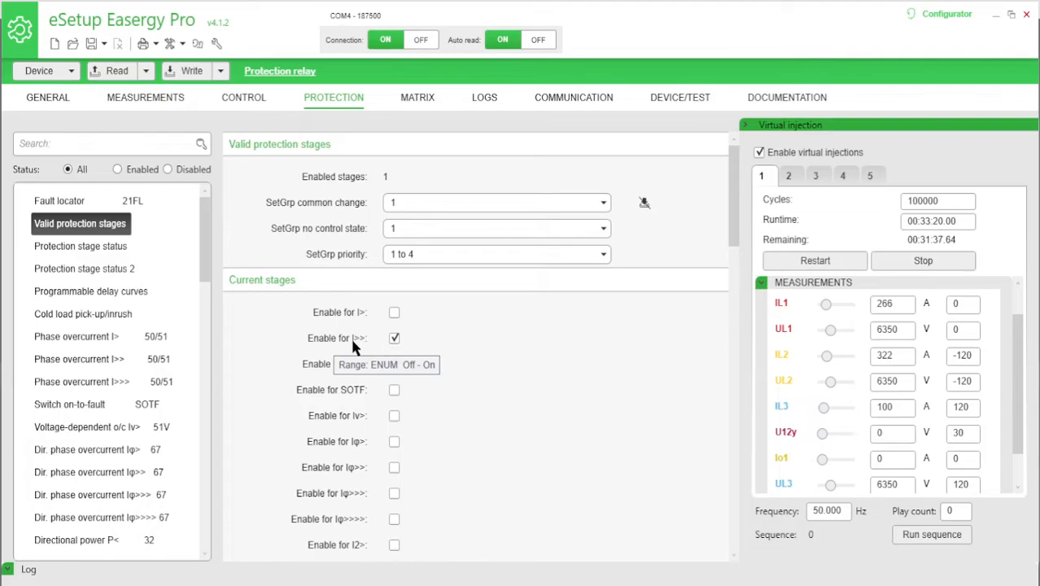
left_click(111, 358)
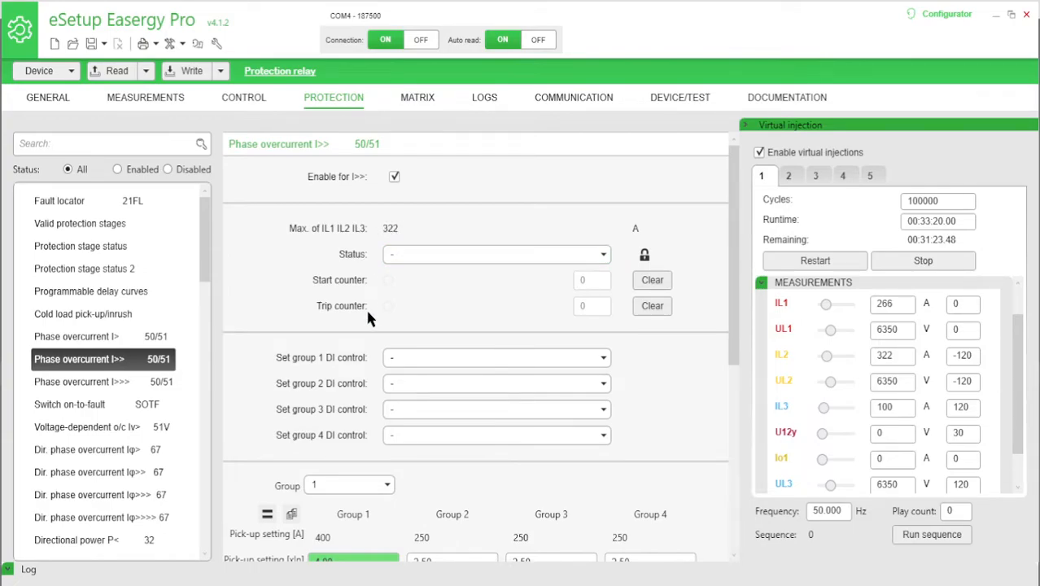
scroll(365, 318, "down", 2)
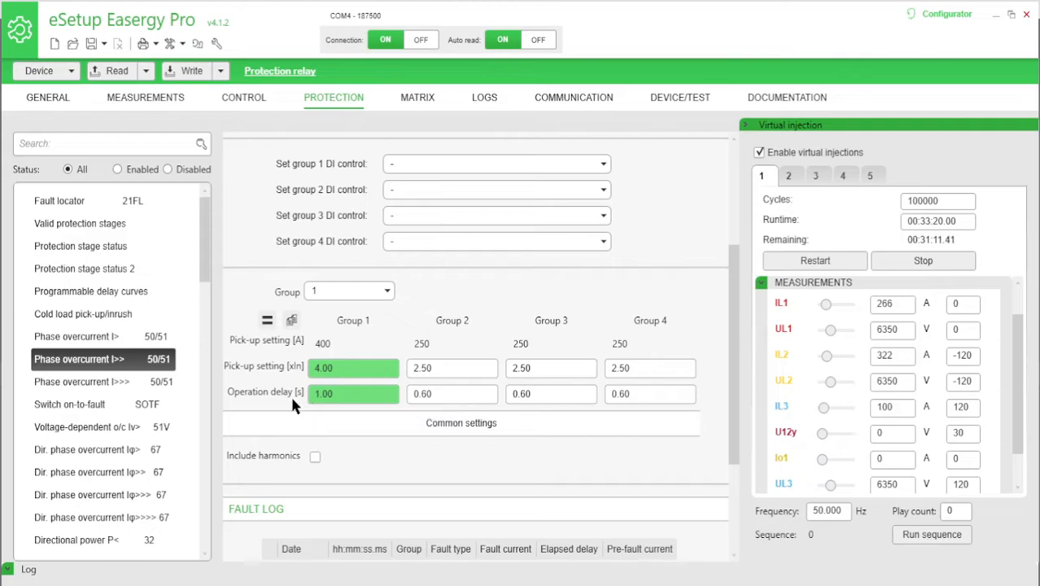
scroll(450, 397, "up", 2)
scroll(453, 399, "up", 2)
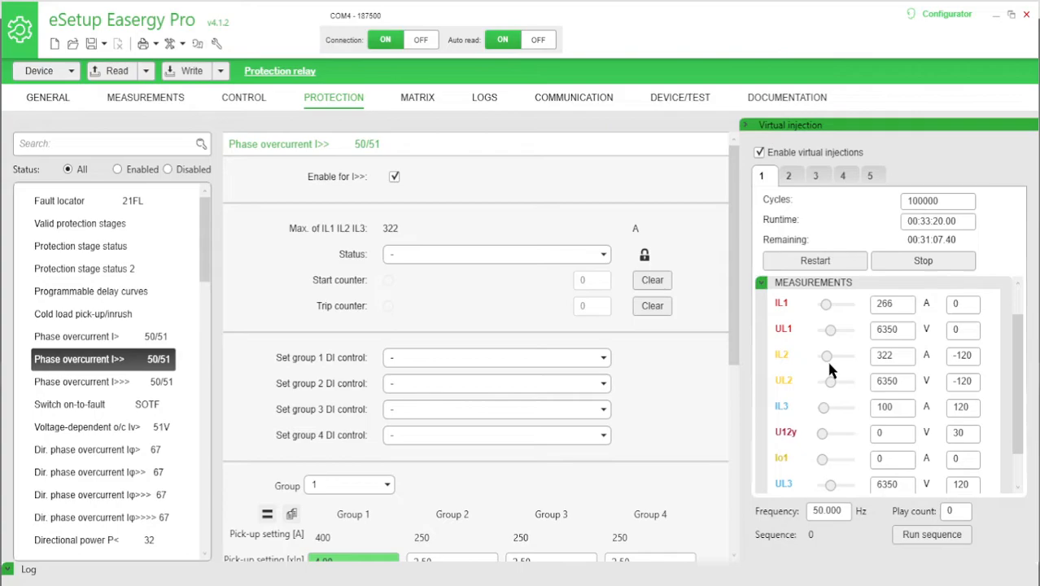
left_click_drag(827, 355, 835, 356)
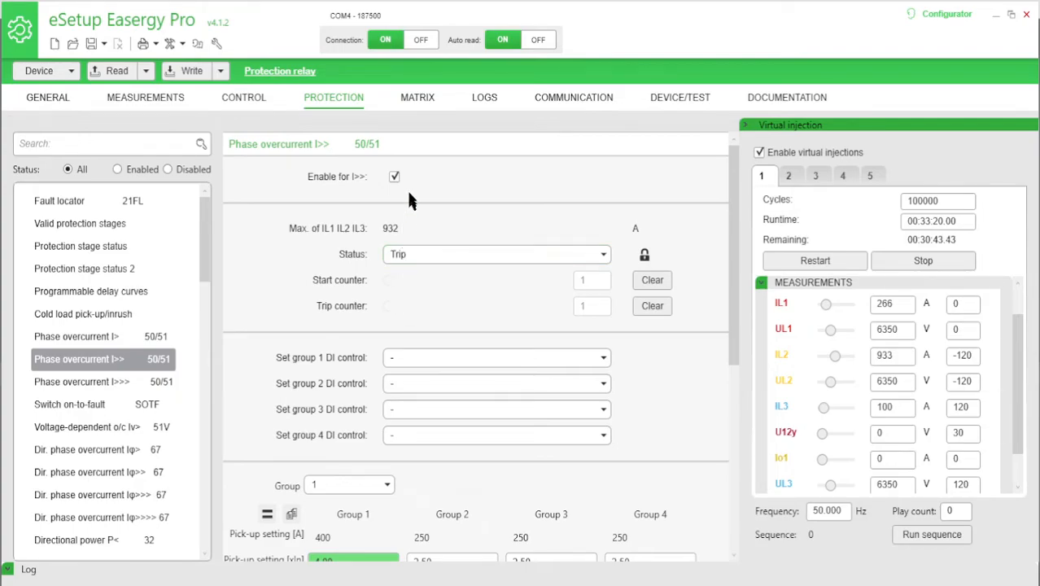
- Filter the output matrix to connected signals only, and open the control logic diagram to inspect the I>> trip signal
left_click(419, 101)
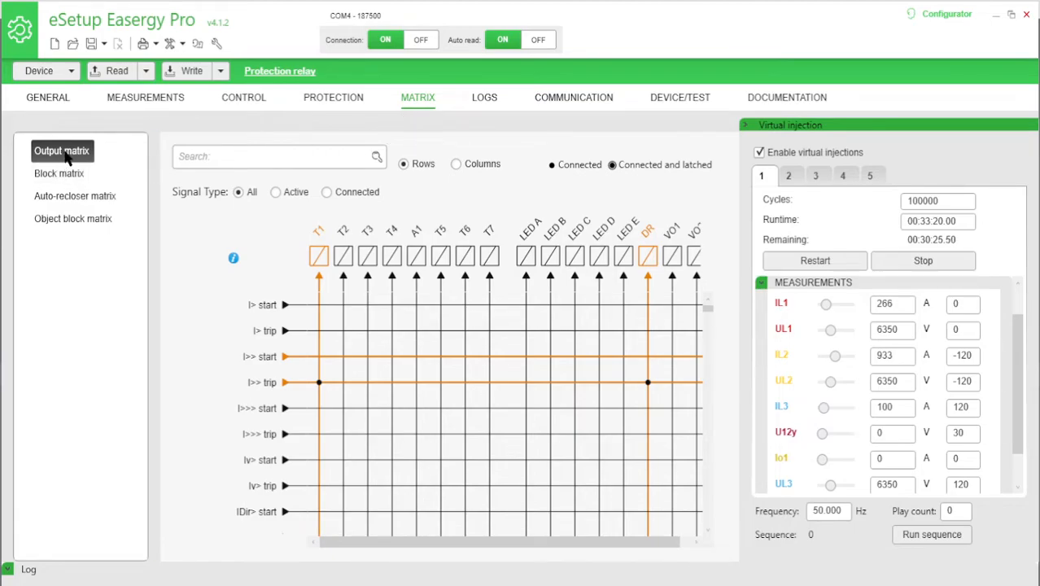
left_click(327, 193)
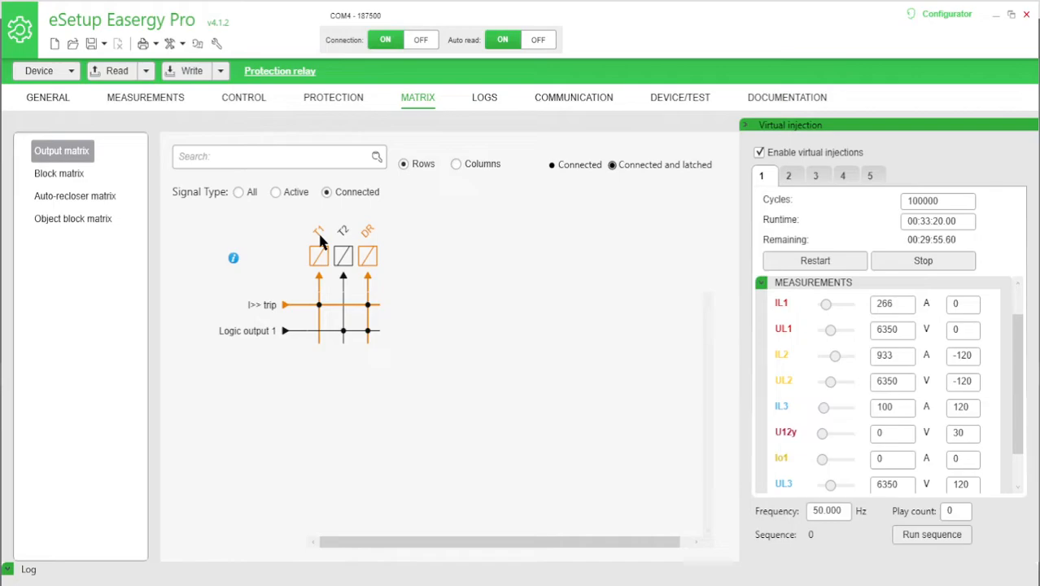
left_click(243, 96)
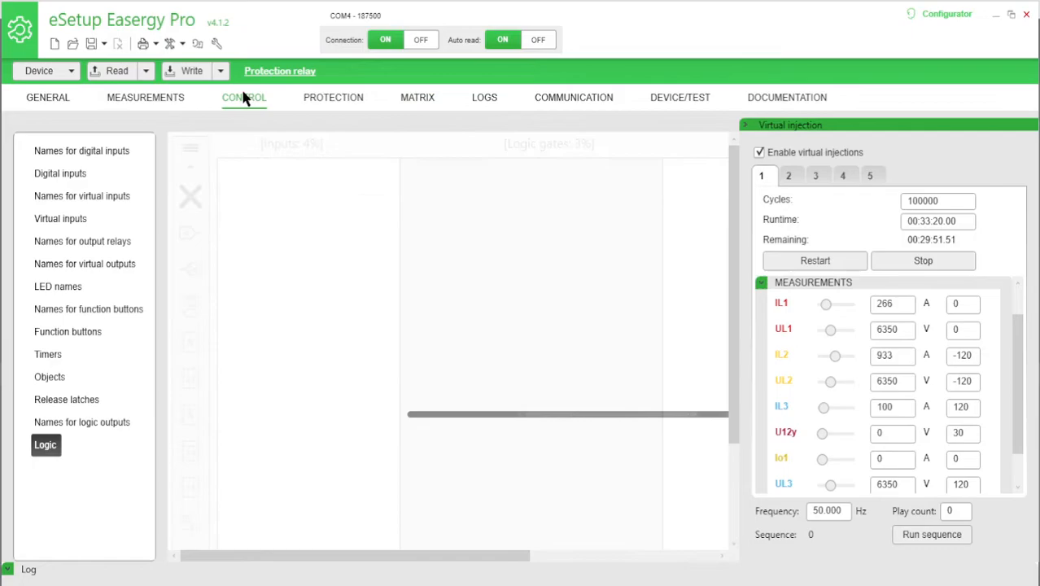
left_click(45, 447)
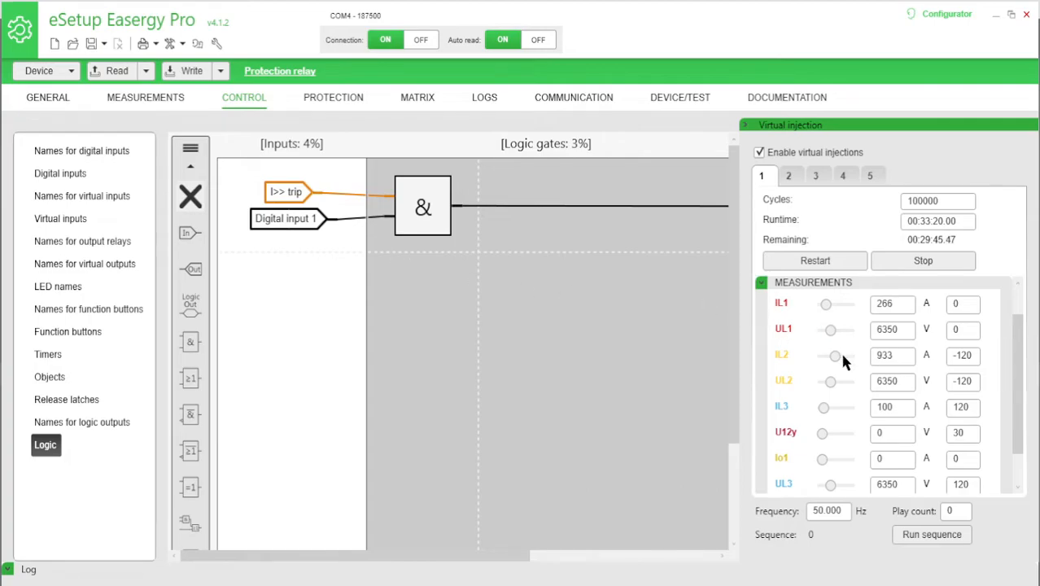
- Lower the injected IL2 to about 377 A, and exercise the I>> trip signal by raising IL1 to about 599 A and reducing it to 321 A
left_click_drag(839, 362, 829, 361)
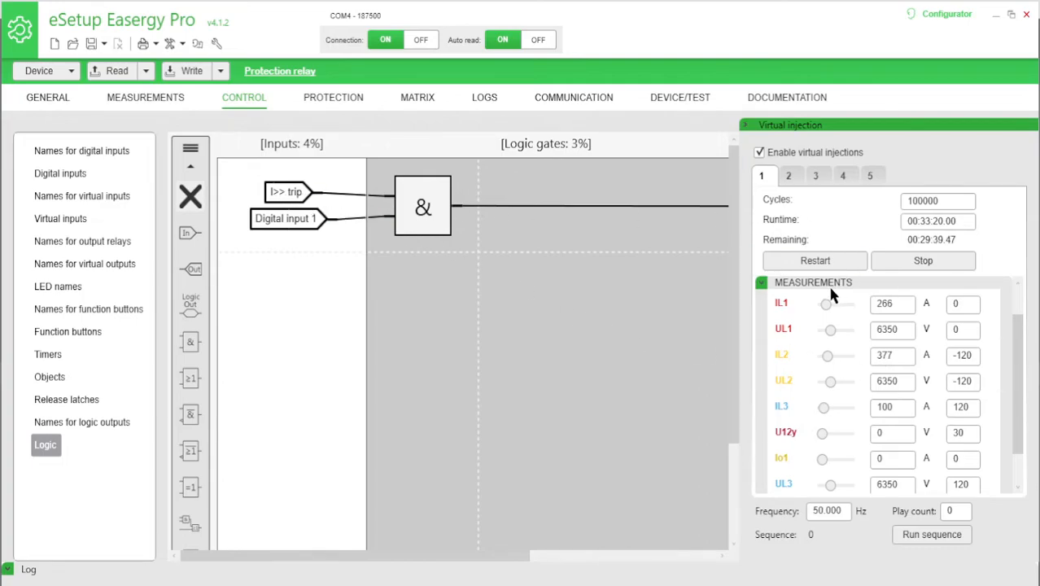
left_click_drag(827, 308, 832, 310)
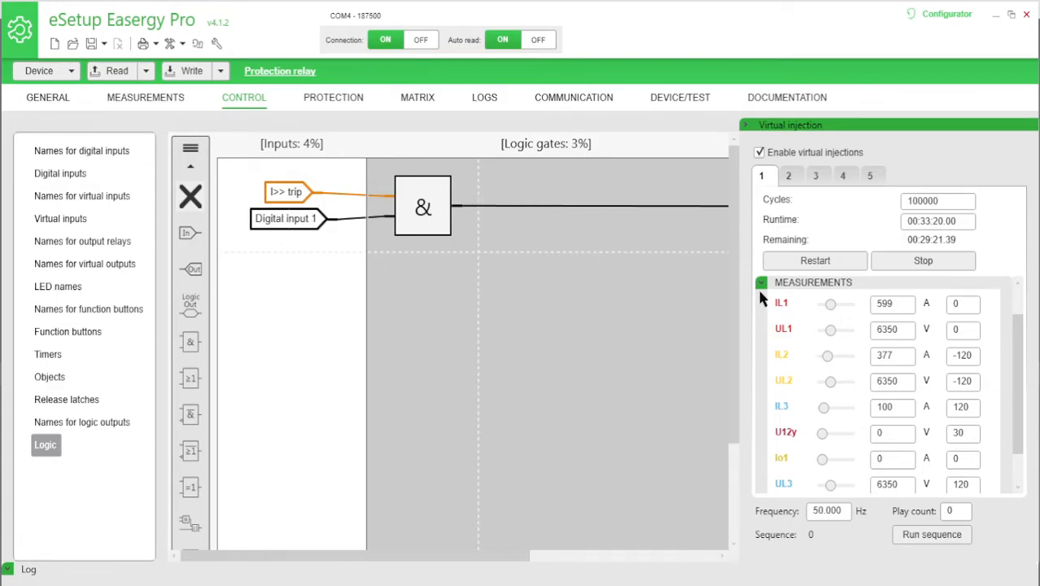
left_click_drag(831, 306, 825, 305)
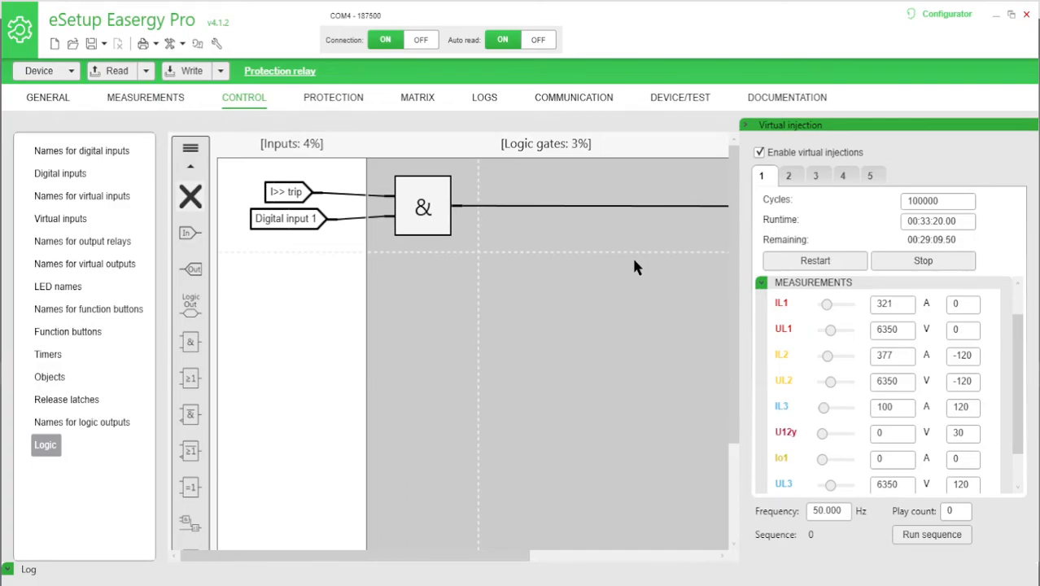
- Look over the Ethernet protocol configuration, and stop the running virtual injection from the phase overcurrent I>> settings page
left_click(597, 100)
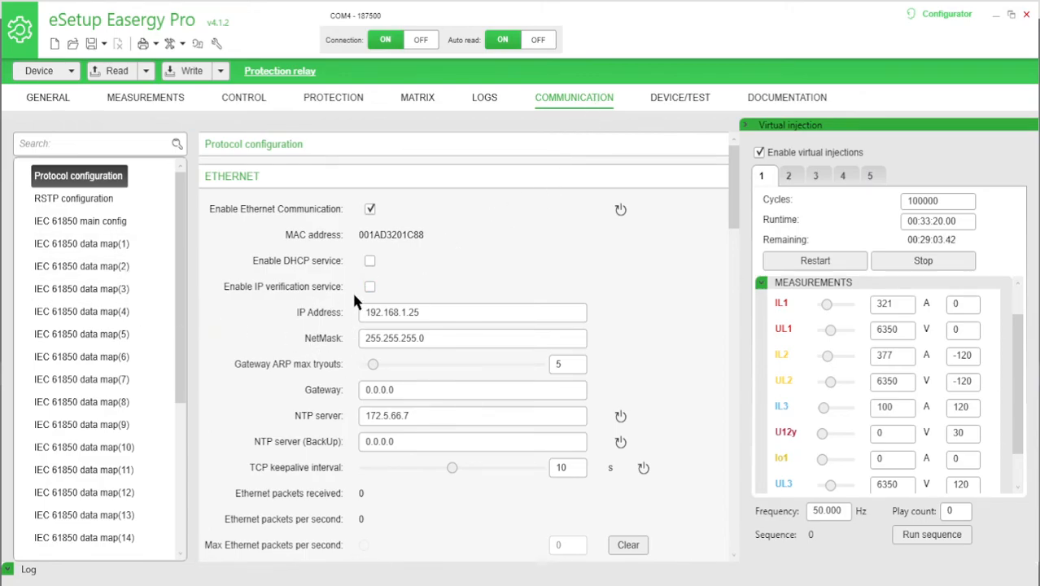
left_click(253, 103)
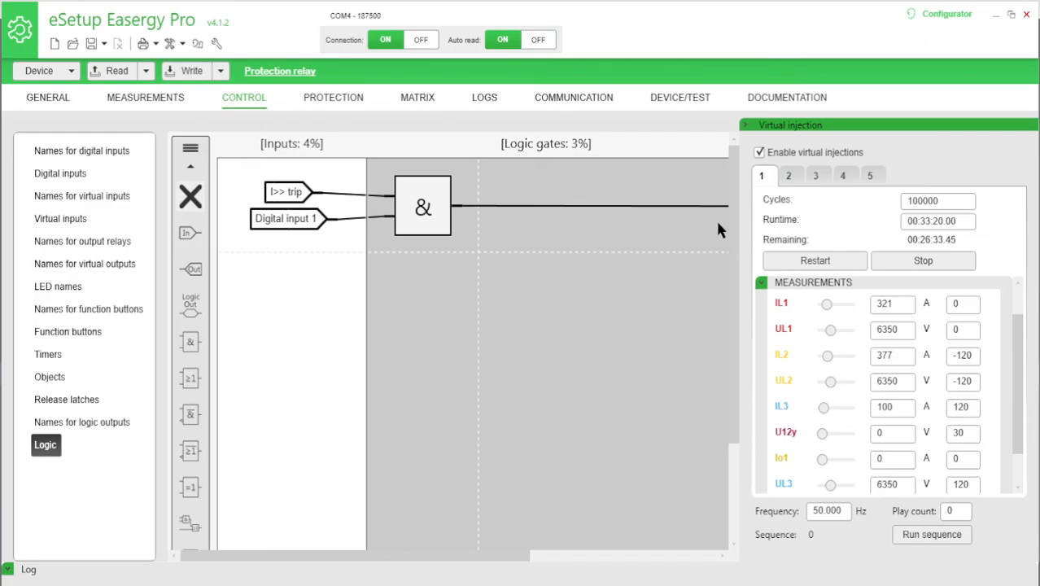
left_click(411, 100)
left_click(319, 99)
left_click(918, 262)
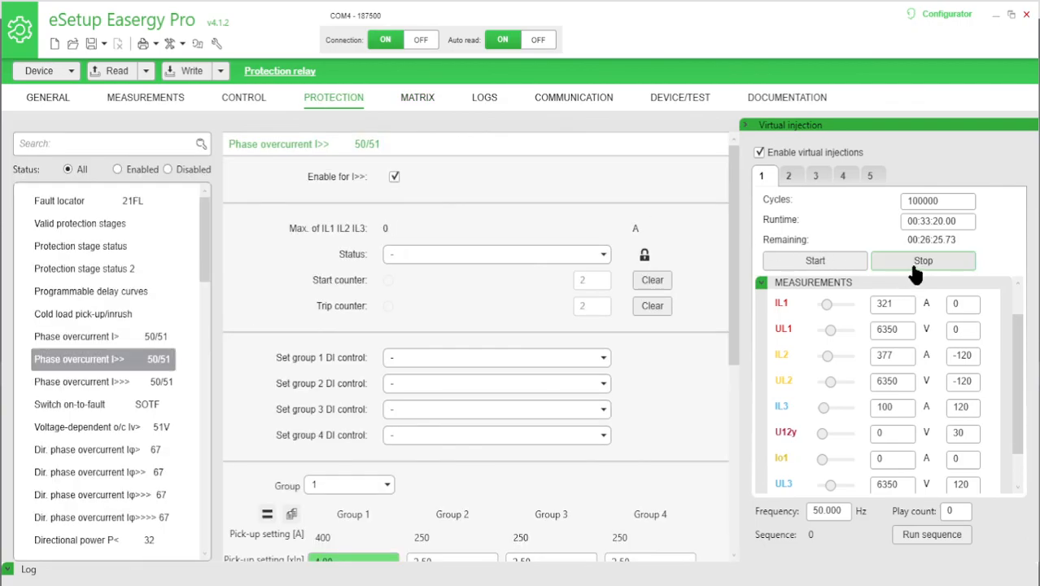